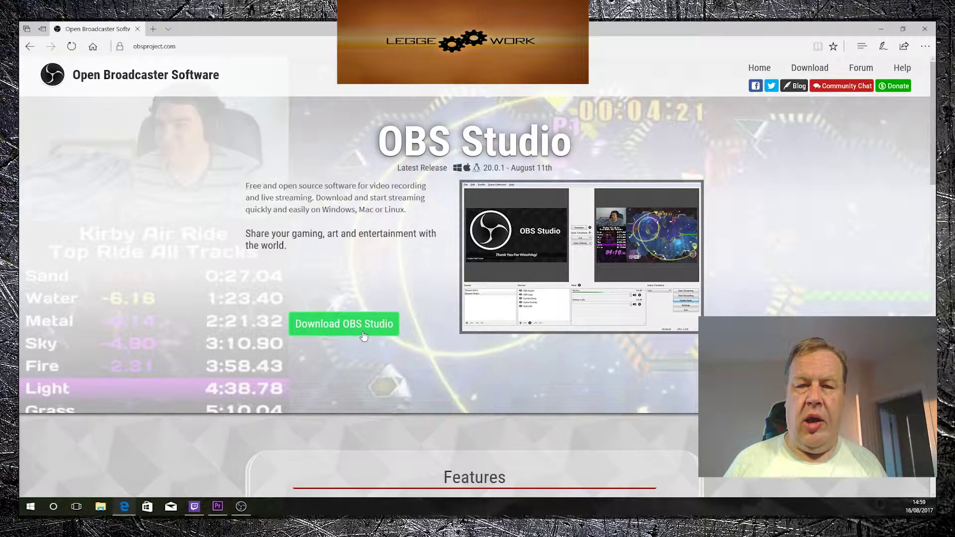
Download the Windows 7+ version of OBS Studio from obsproject.com and run the full installer from the Downloads folder
left_click(363, 332)
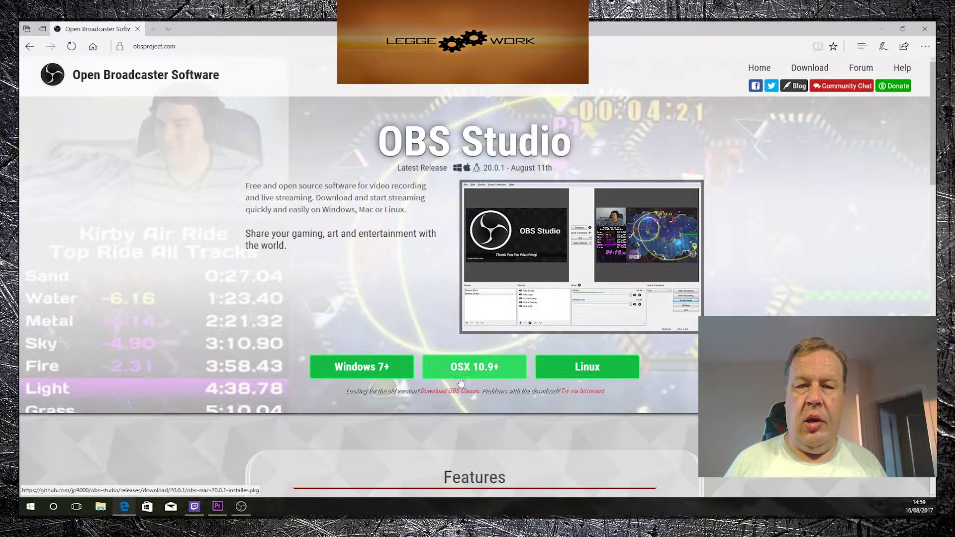
left_click(391, 366)
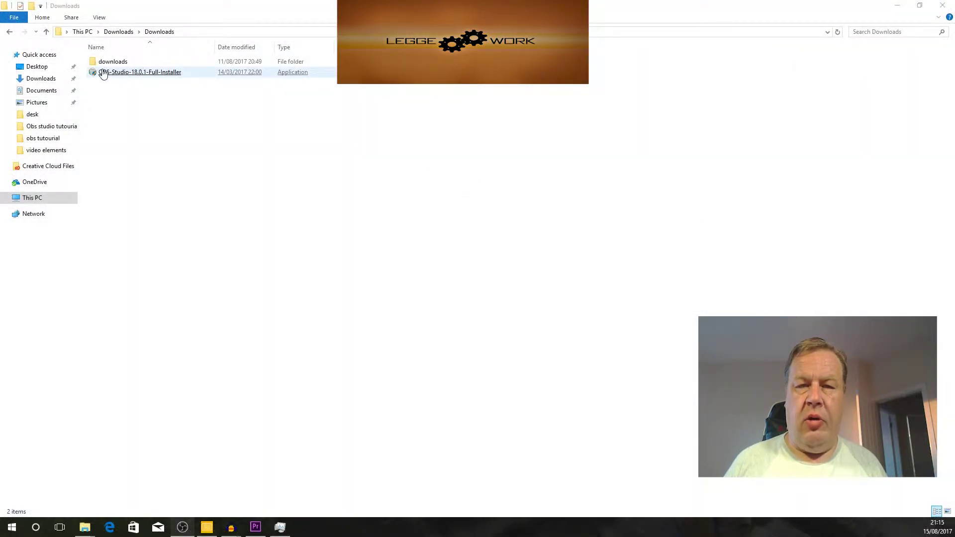
double_click(299, 75)
left_click_drag(554, 132, 480, 133)
left_click(537, 308)
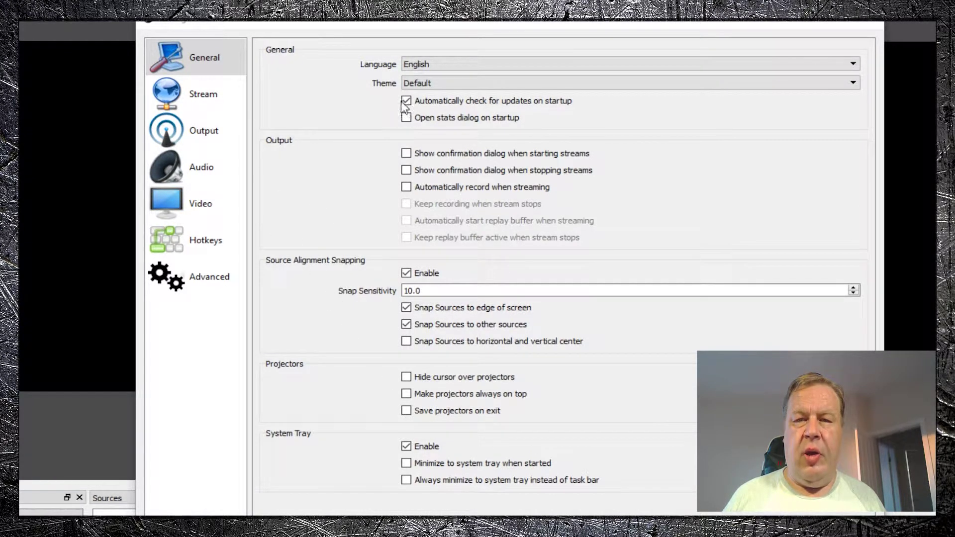
Set the interface theme to Dark, and turn automatic recording when streaming on and back off
left_click(414, 83)
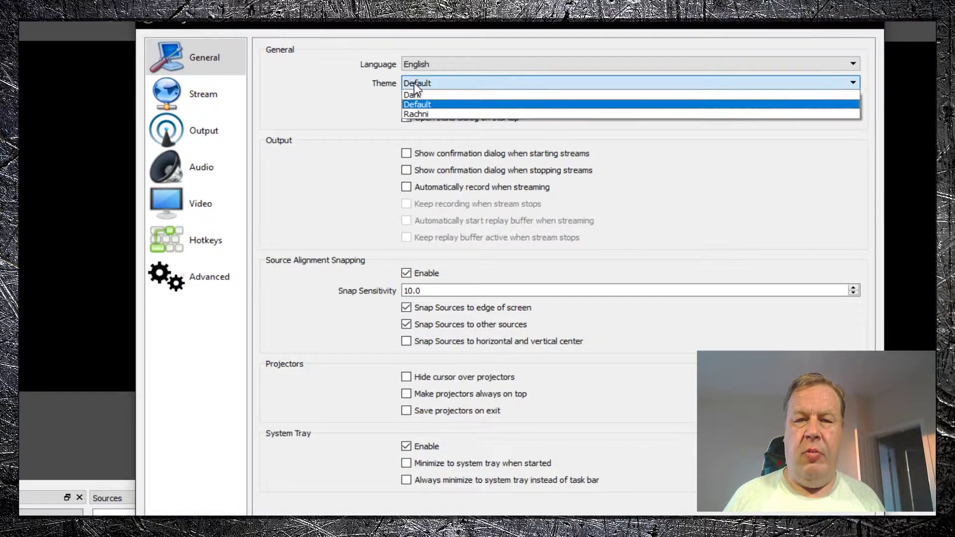
left_click(416, 96)
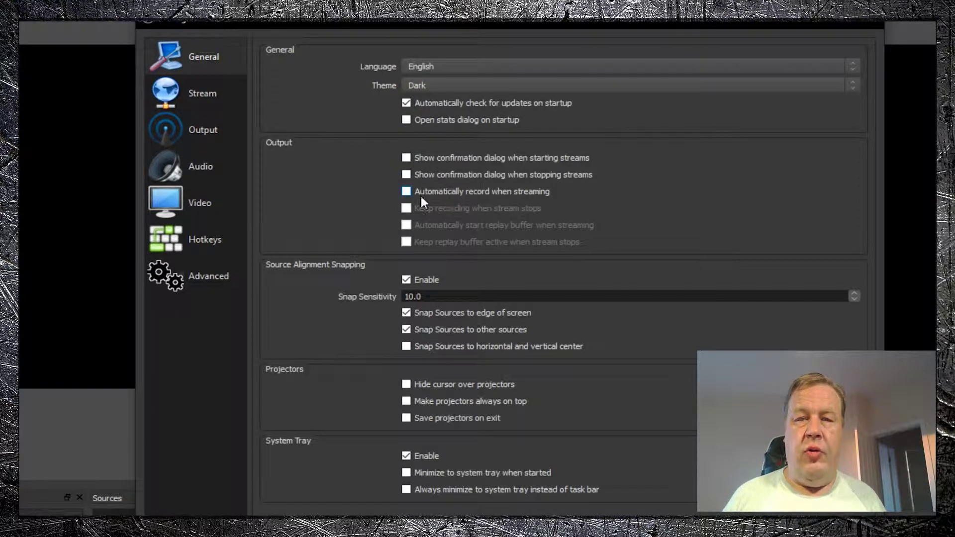
left_click(406, 192)
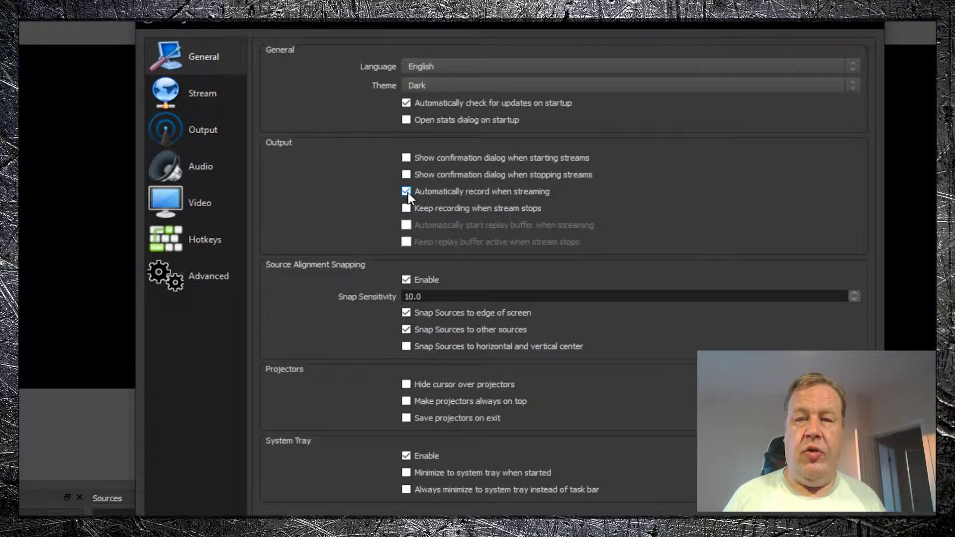
left_click(407, 192)
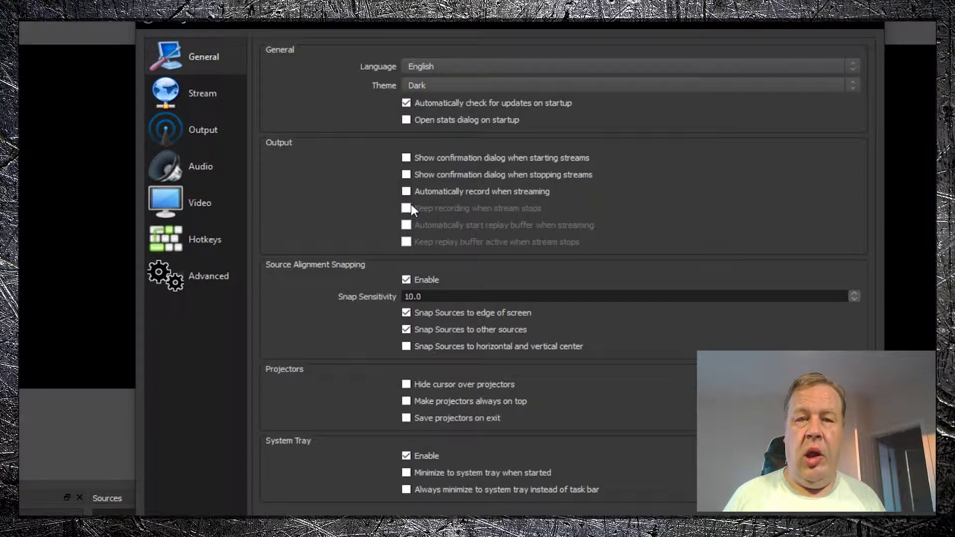
Configure the stream settings with Twitch as the service and EU: London, UK as the server
left_click(190, 99)
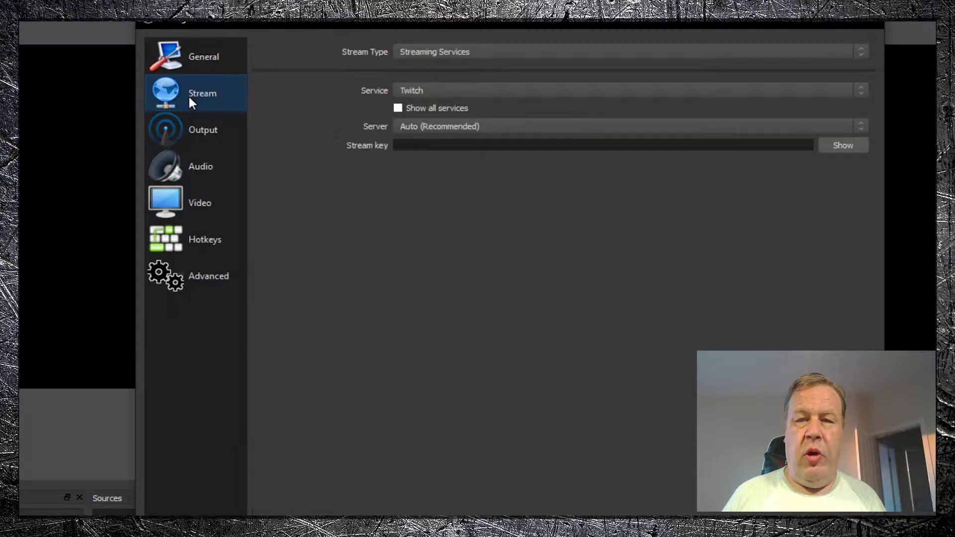
left_click(411, 90)
left_click(411, 101)
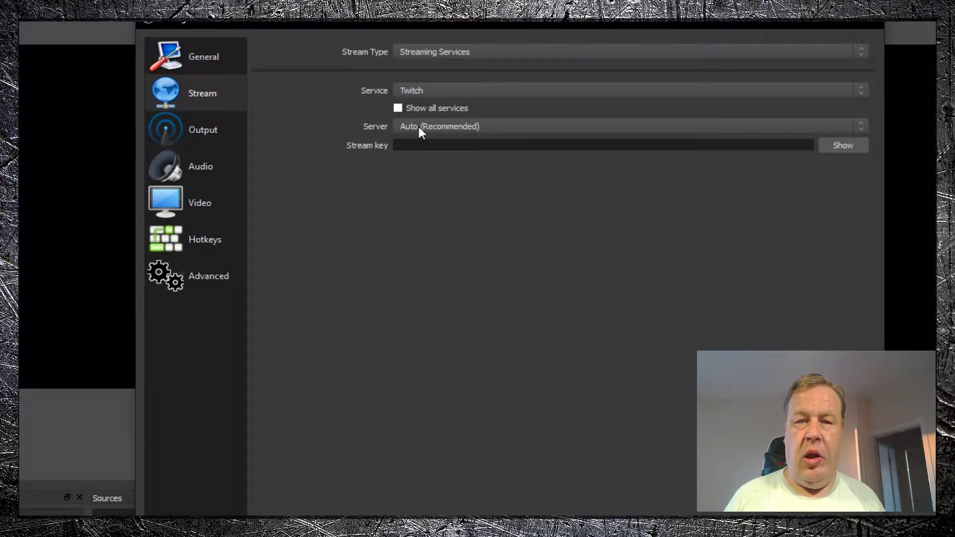
left_click(419, 128)
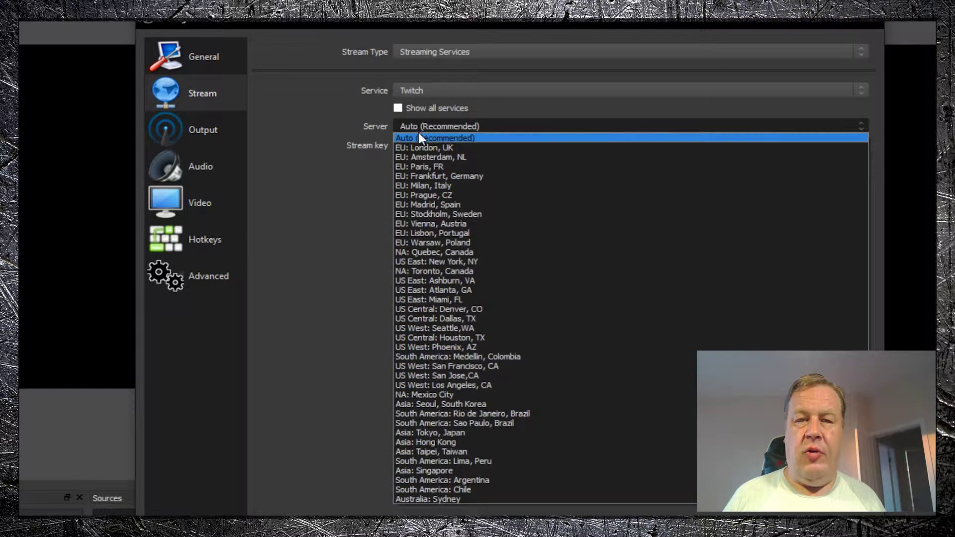
left_click(419, 147)
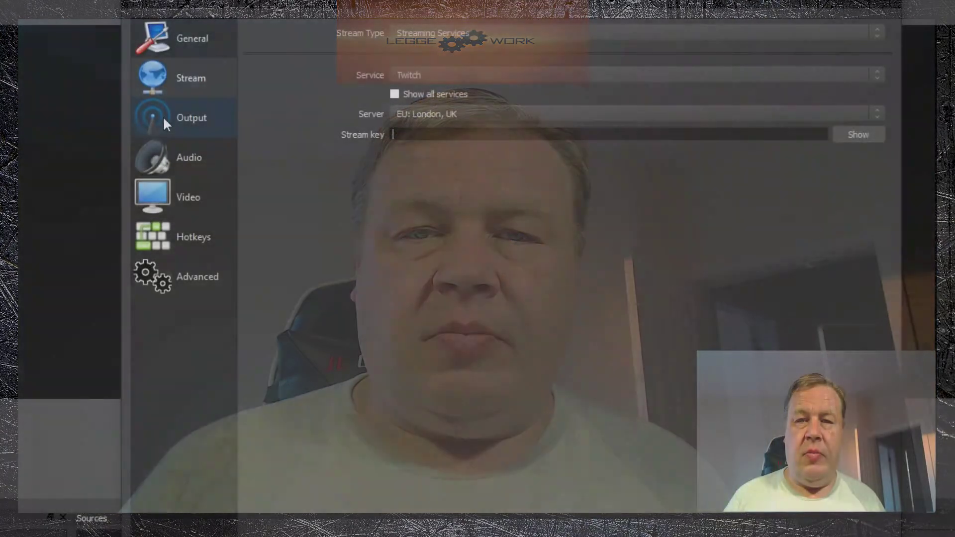
Switch the output mode to Advanced and use the NVENC H.264 encoder with CBR rate control for streaming
left_click(163, 117)
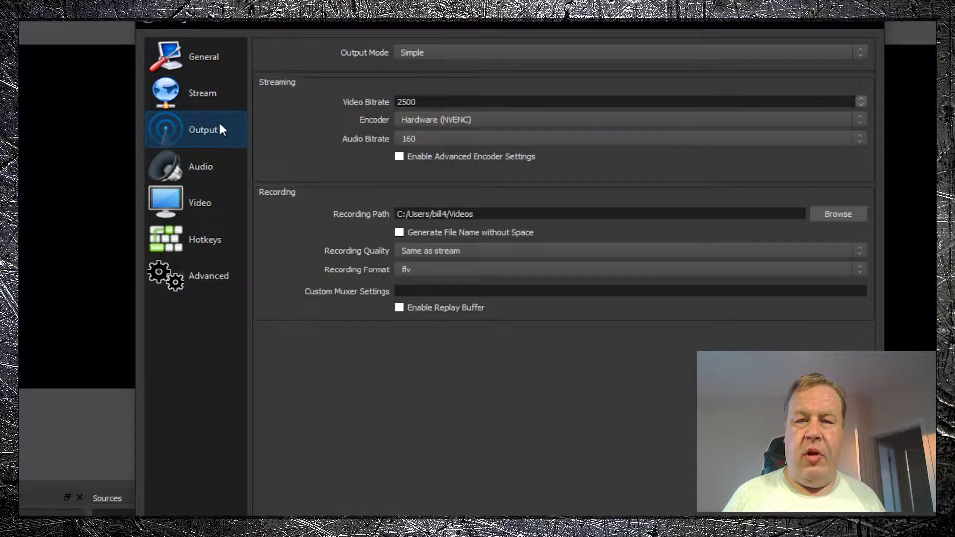
left_click(420, 49)
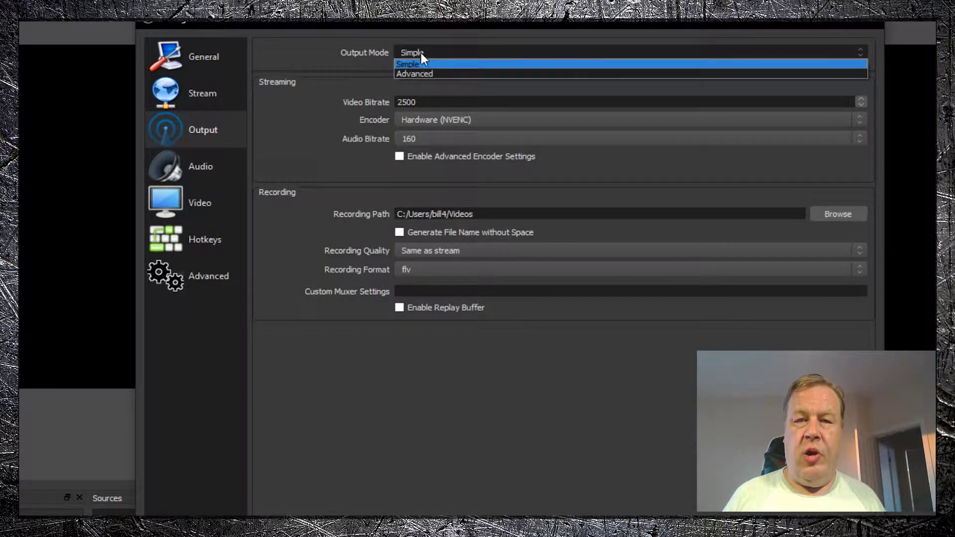
left_click(427, 72)
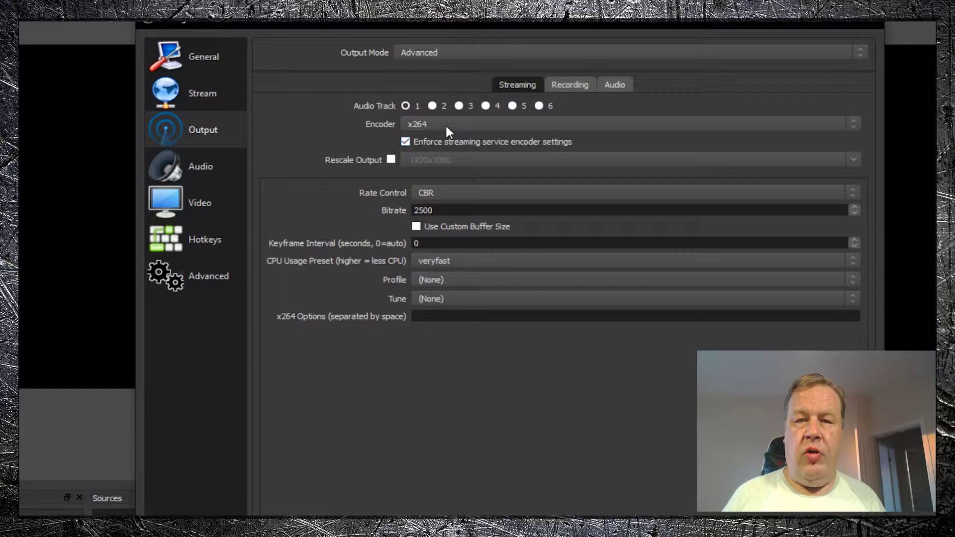
left_click(419, 122)
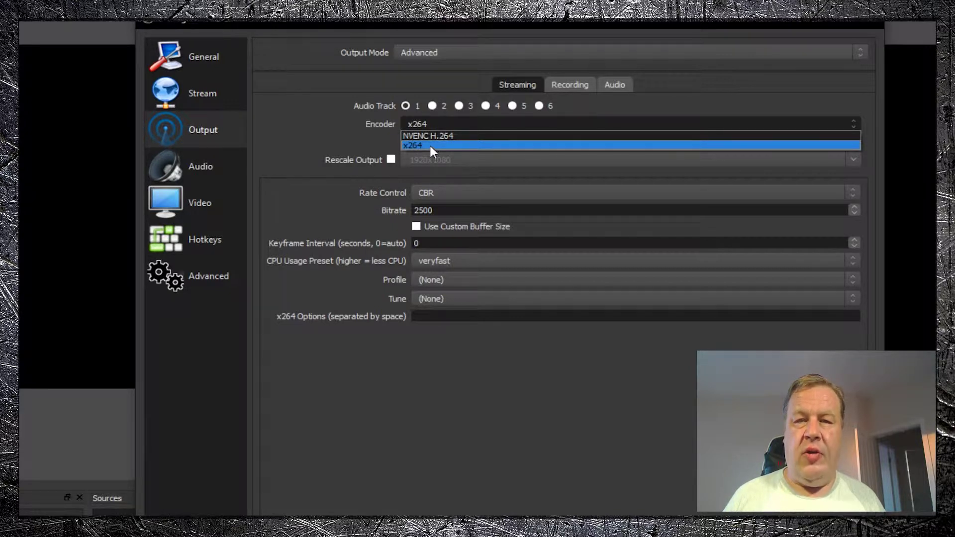
left_click(432, 136)
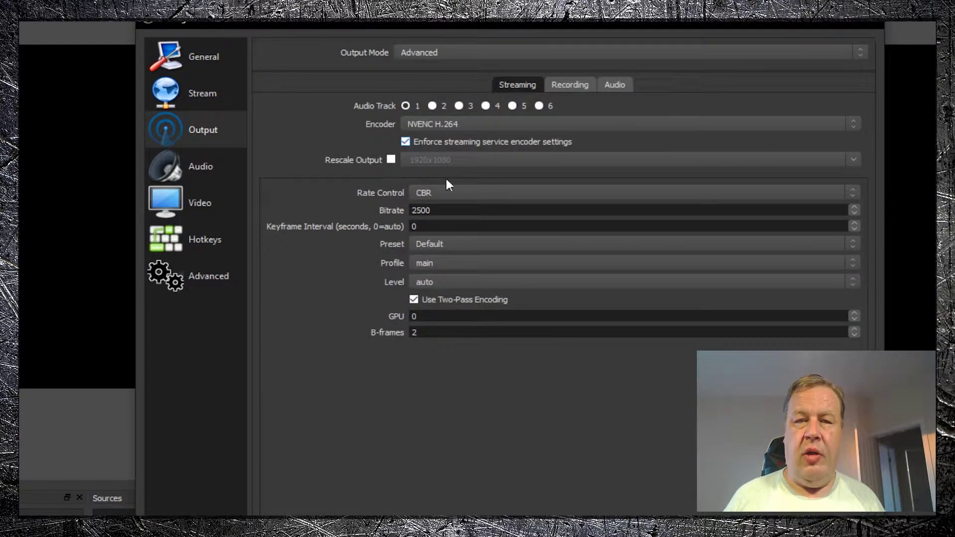
left_click(421, 190)
left_click(421, 189)
Set the recording output to the Standard type in mp4 format, using the stream encoder
left_click(568, 87)
left_click(478, 106)
left_click(477, 106)
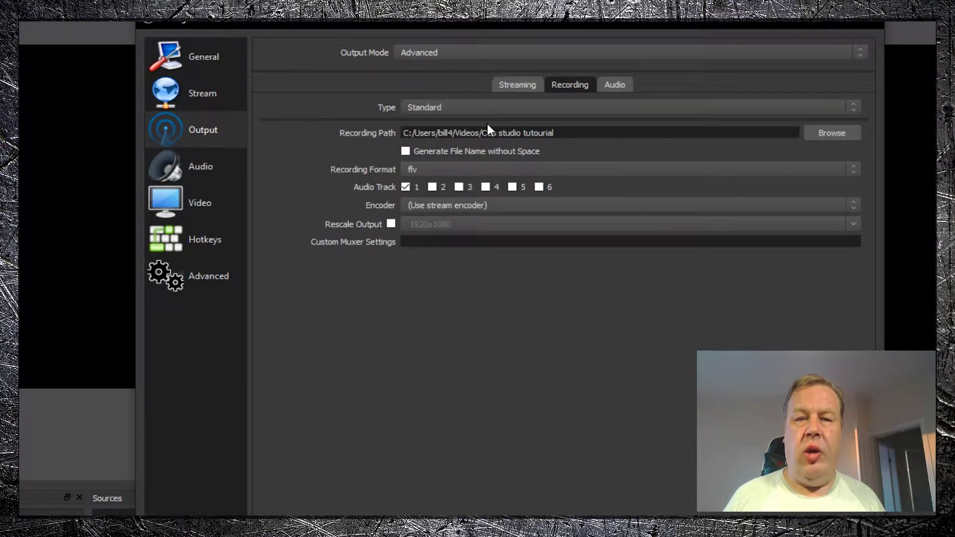
left_click_drag(568, 132, 389, 142)
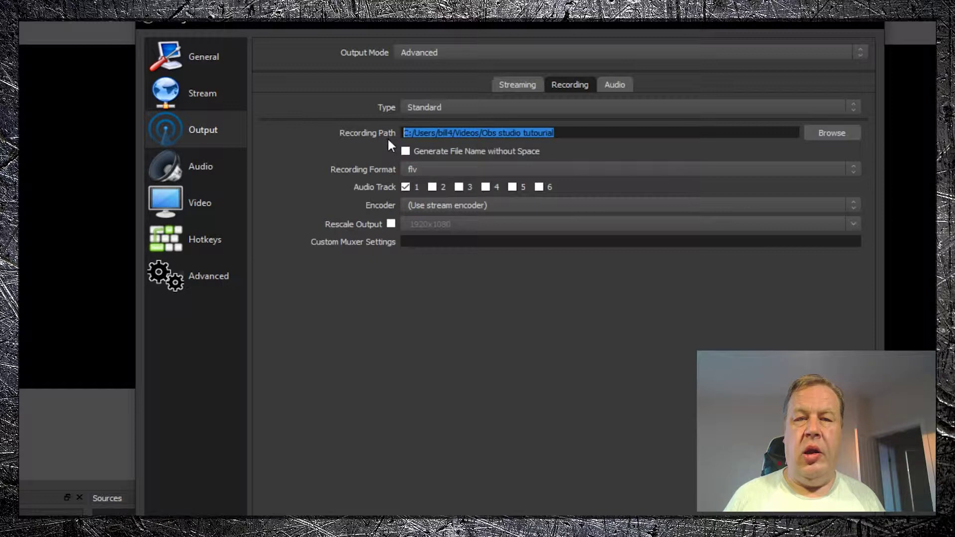
left_click(409, 169)
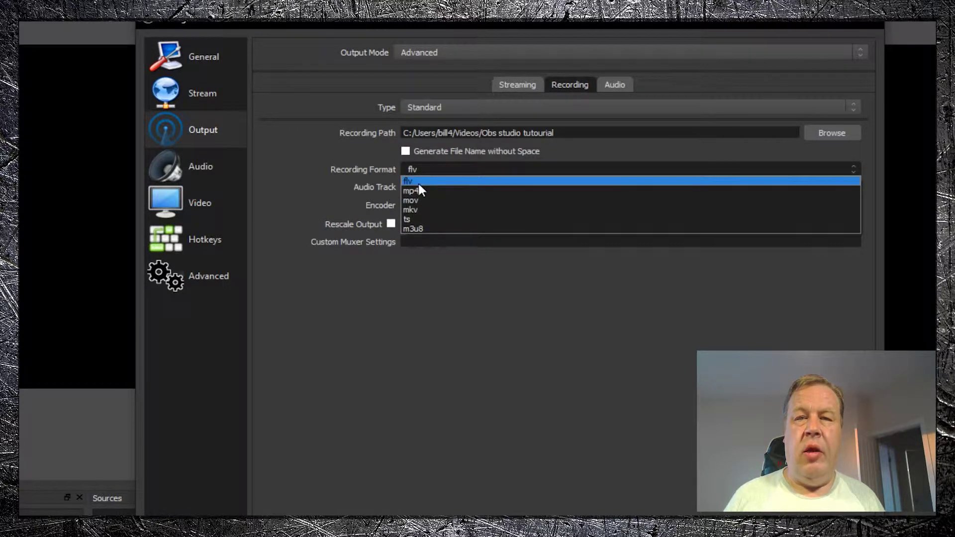
left_click(420, 189)
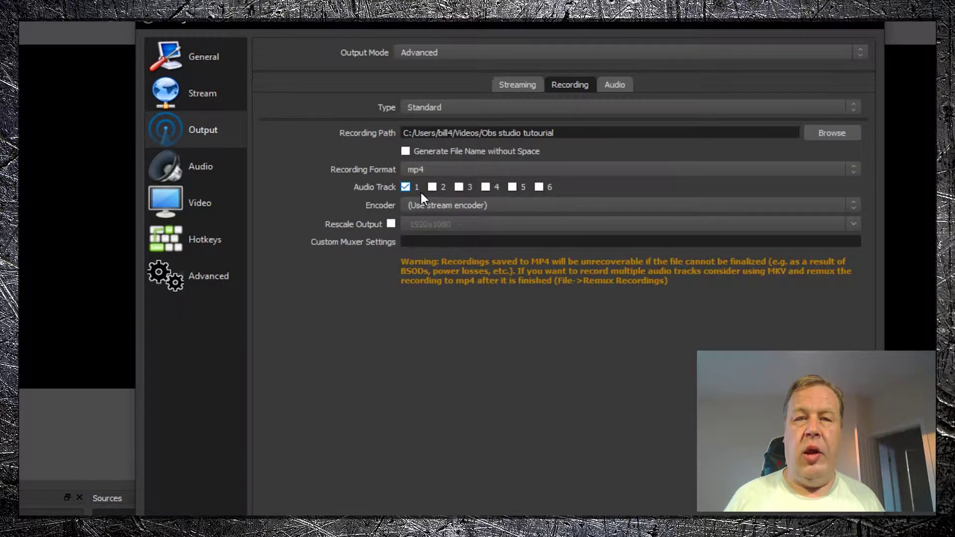
left_click(421, 206)
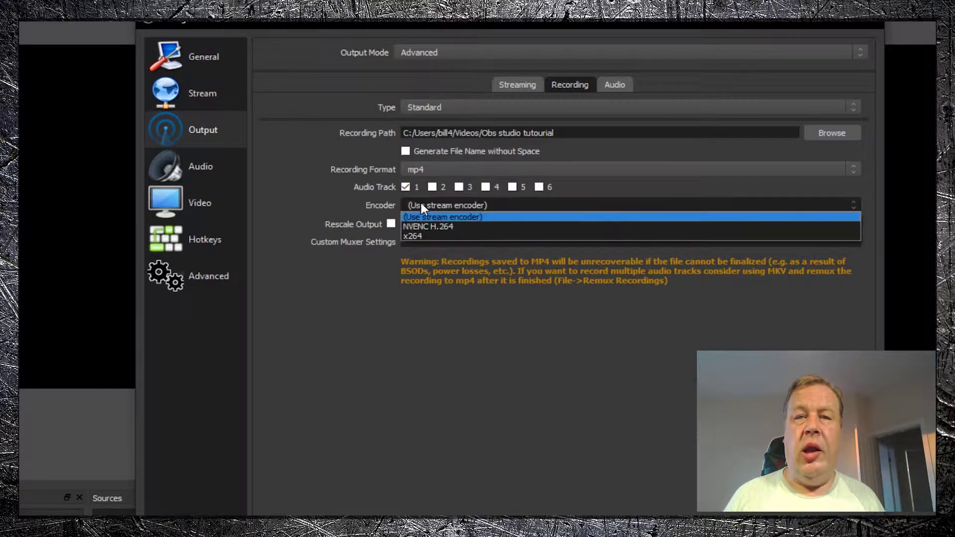
left_click(421, 206)
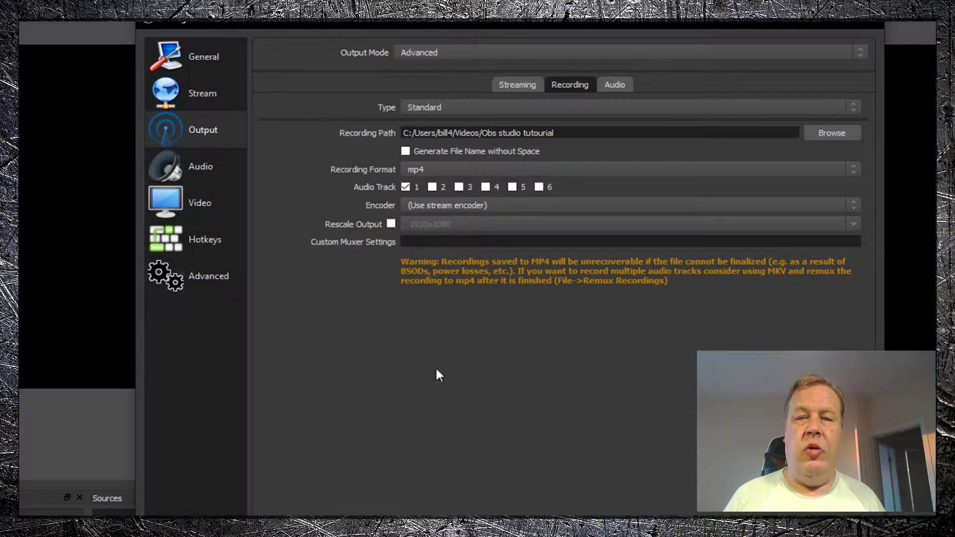
Enter "test" as the name of Track 1 in the output audio settings and select that text
left_click(604, 85)
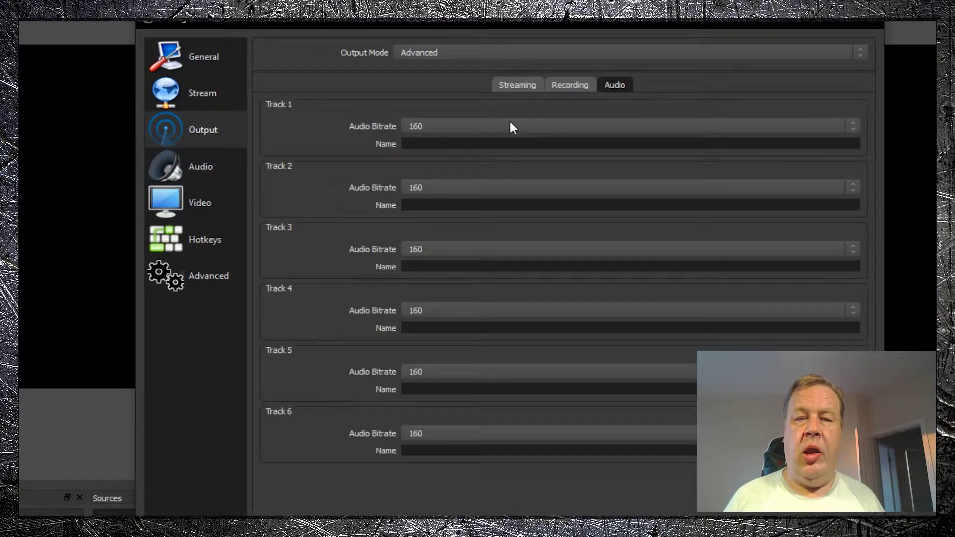
left_click(428, 143)
type("test")
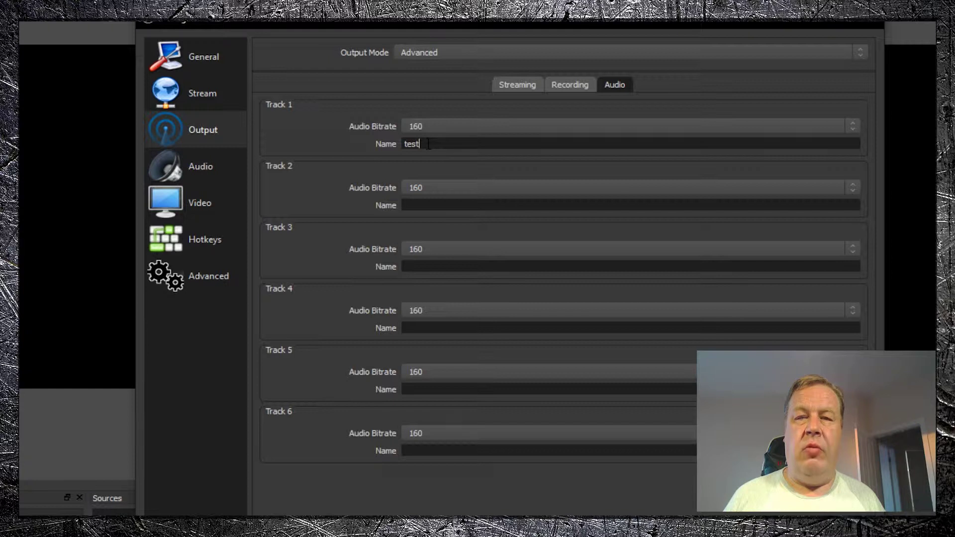
left_click_drag(423, 144, 398, 147)
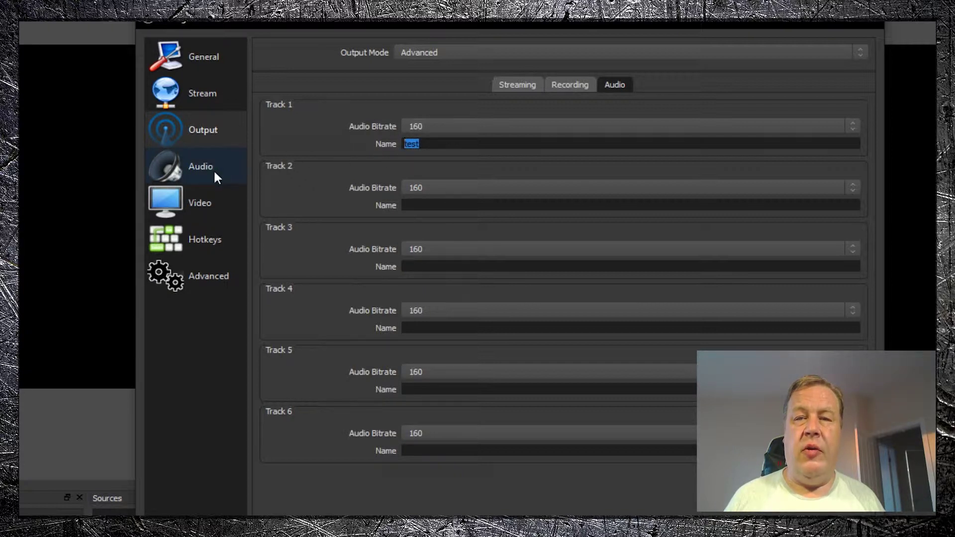
Set the desktop audio device to Realtek Digital Output and the first mic/auxiliary device to Microphone (USB Audio CODEC)
left_click(187, 169)
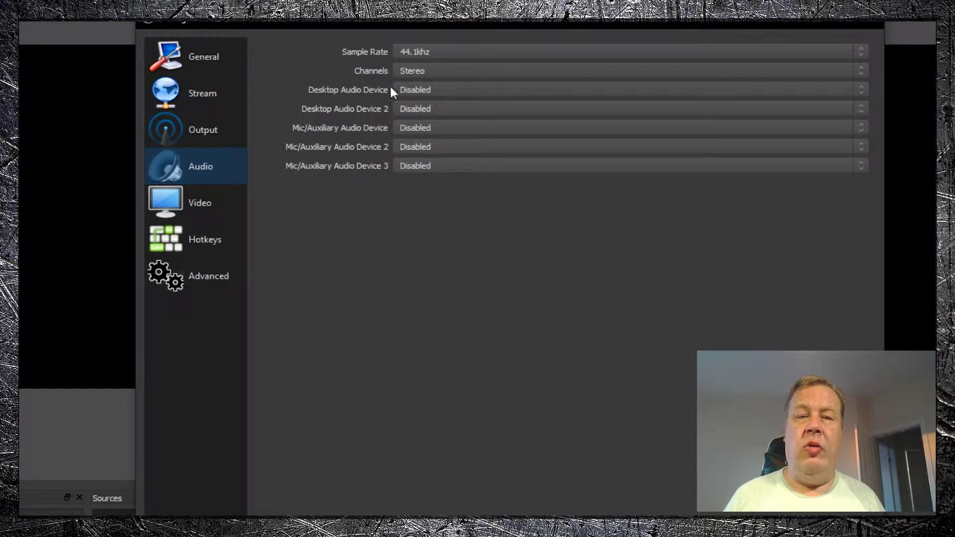
left_click(407, 89)
left_click(451, 166)
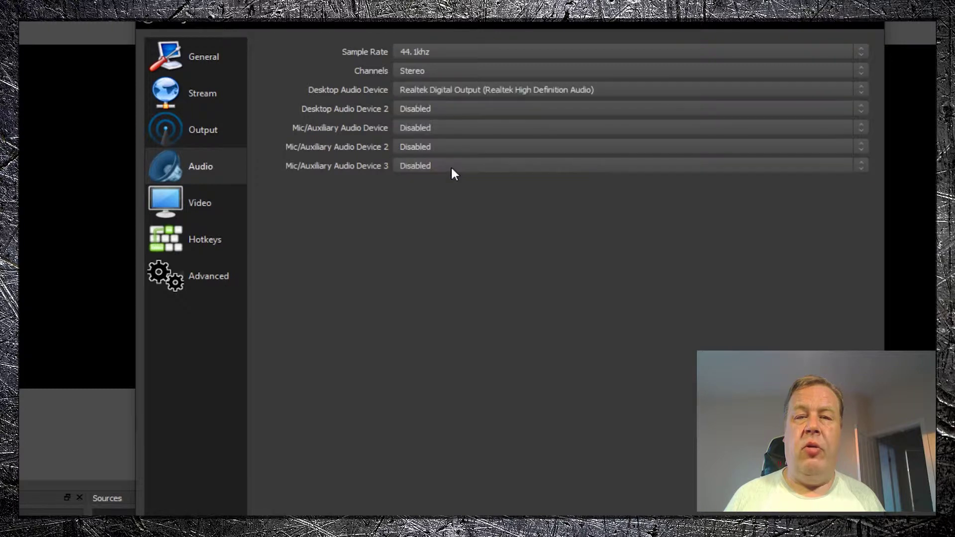
left_click(418, 127)
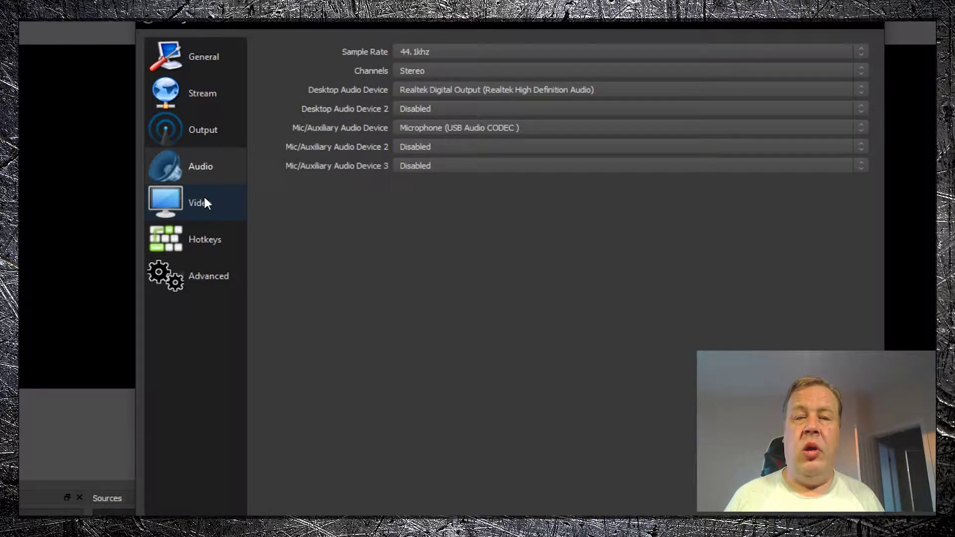
left_click(422, 127)
left_click(423, 126)
Review the video resolution and frame rate settings, the hotkey assignments and the advanced settings
left_click(181, 198)
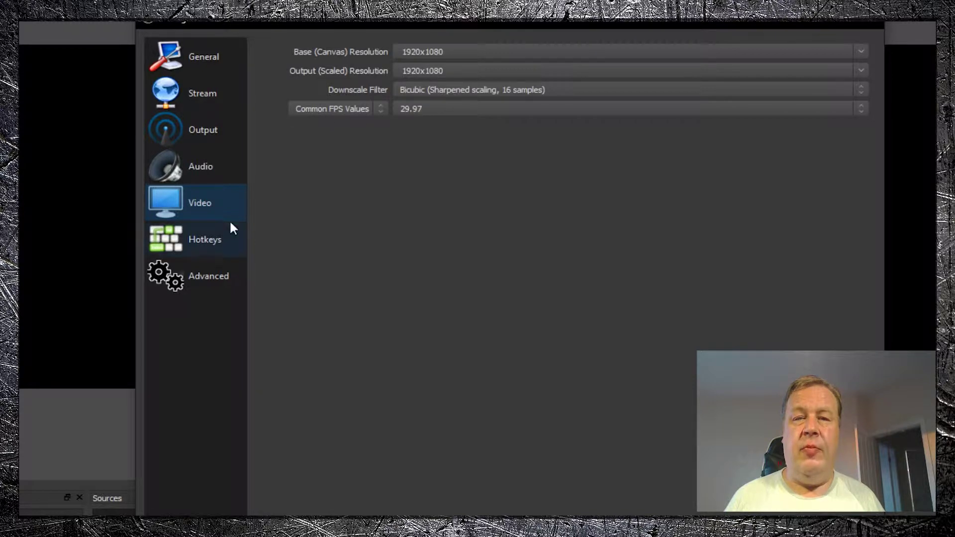
left_click(205, 245)
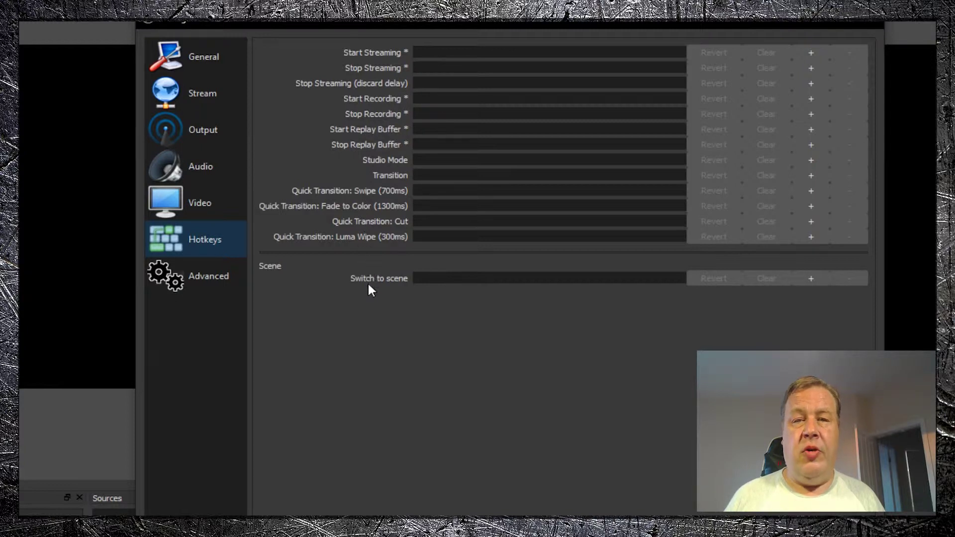
left_click(209, 287)
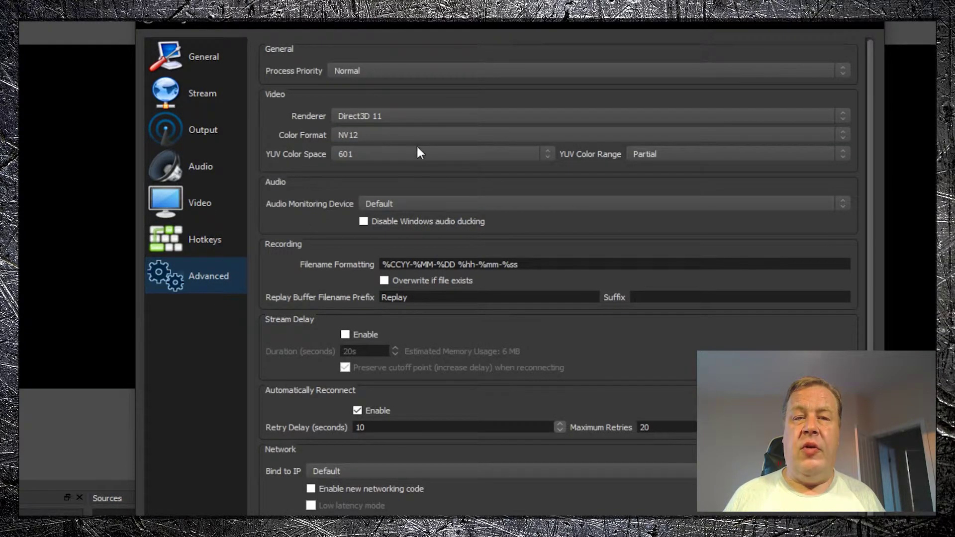